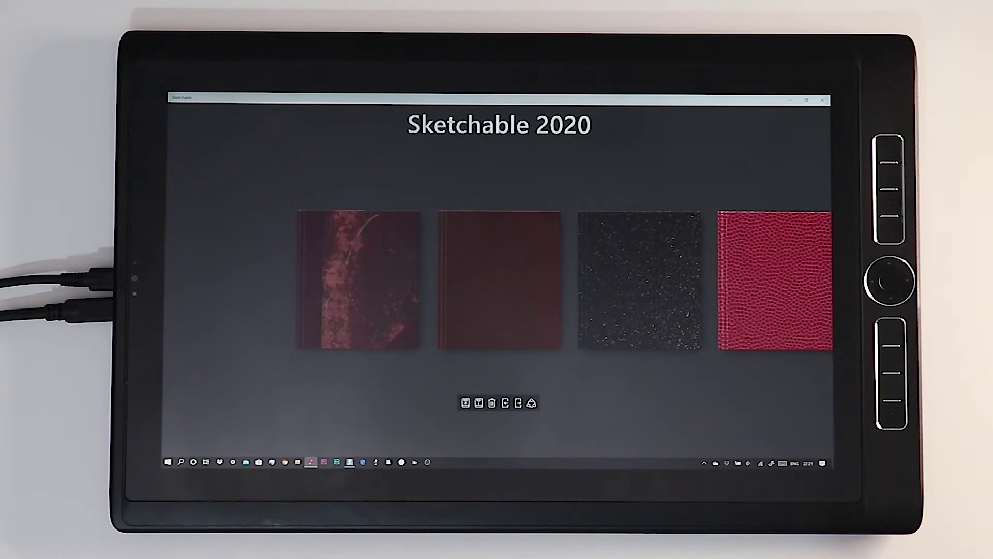
# Open the plain brown journal and import Shark.png from the Pictures folder as a new page
pyautogui.click(499, 279)
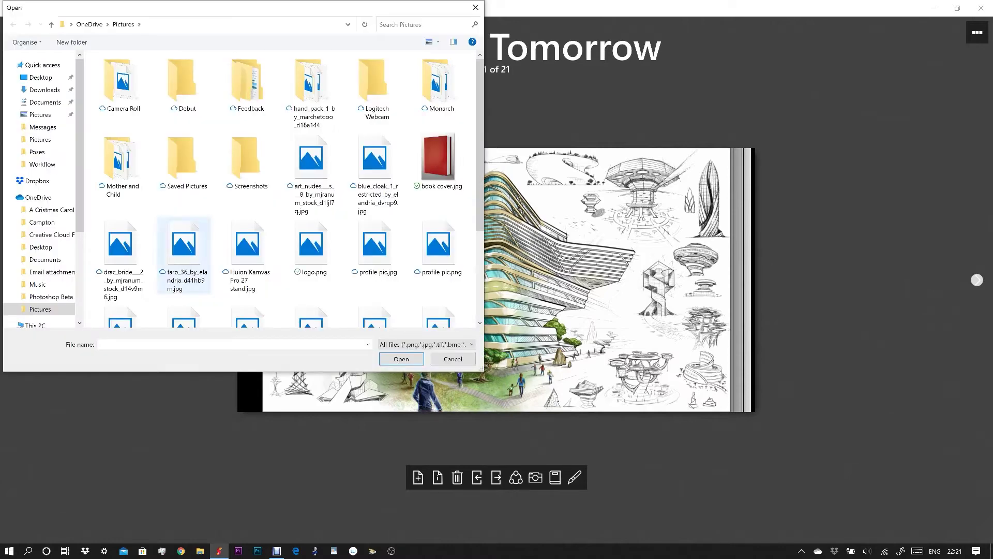
pyautogui.scroll(-3, 183, 254)
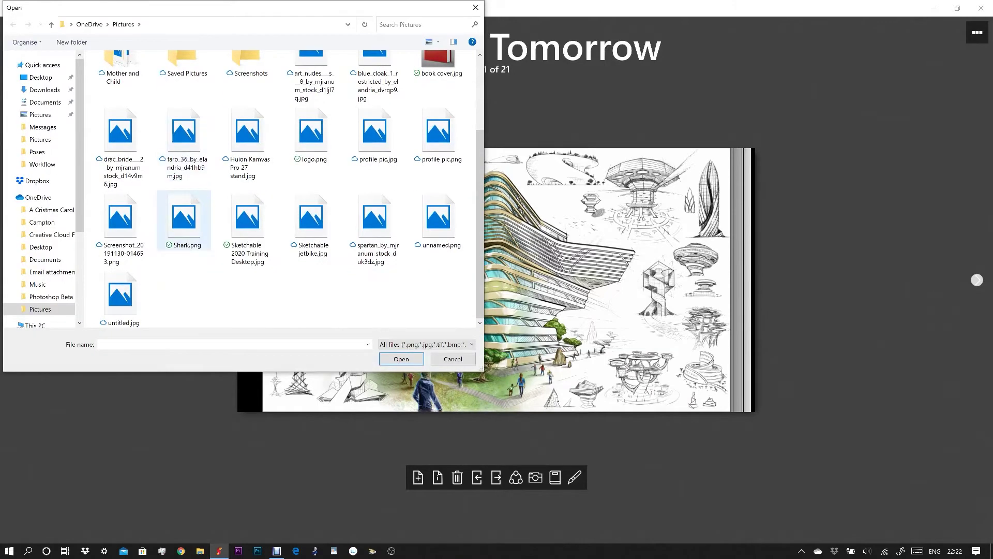
pyautogui.click(184, 220)
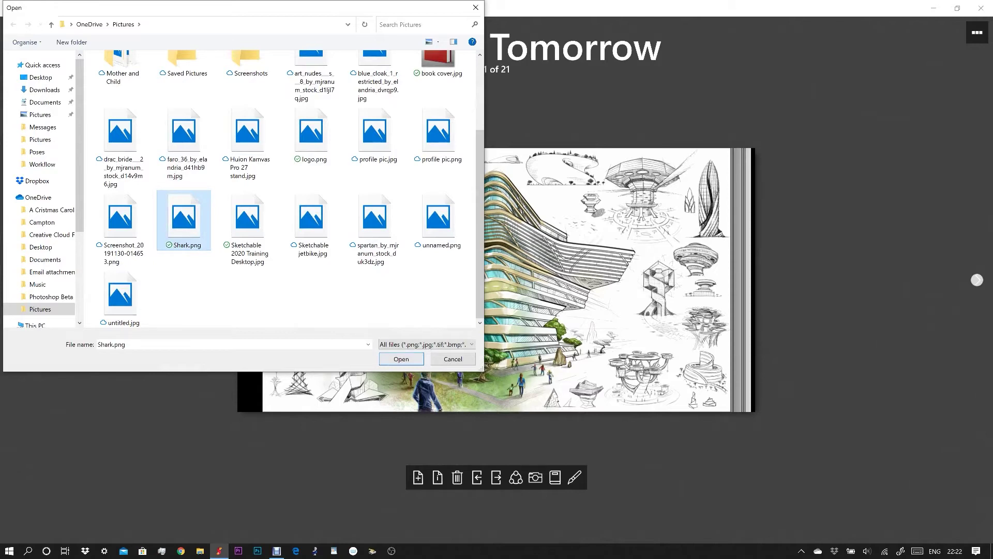
pyautogui.press('Return')
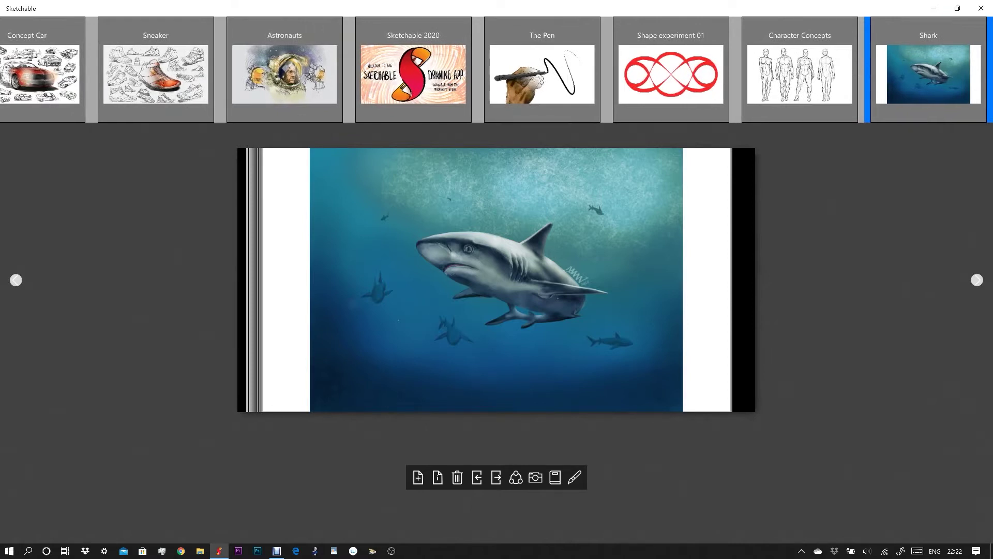
pyautogui.moveTo(929, 73)
pyautogui.mouseDown()
pyautogui.moveTo(314, 54)
pyautogui.moveTo(13, 58)
pyautogui.moveTo(511, 60)
pyautogui.moveTo(839, 92)
pyautogui.moveTo(929, 90)
pyautogui.moveTo(800, 83)
pyautogui.moveTo(822, 83)
pyautogui.mouseUp()
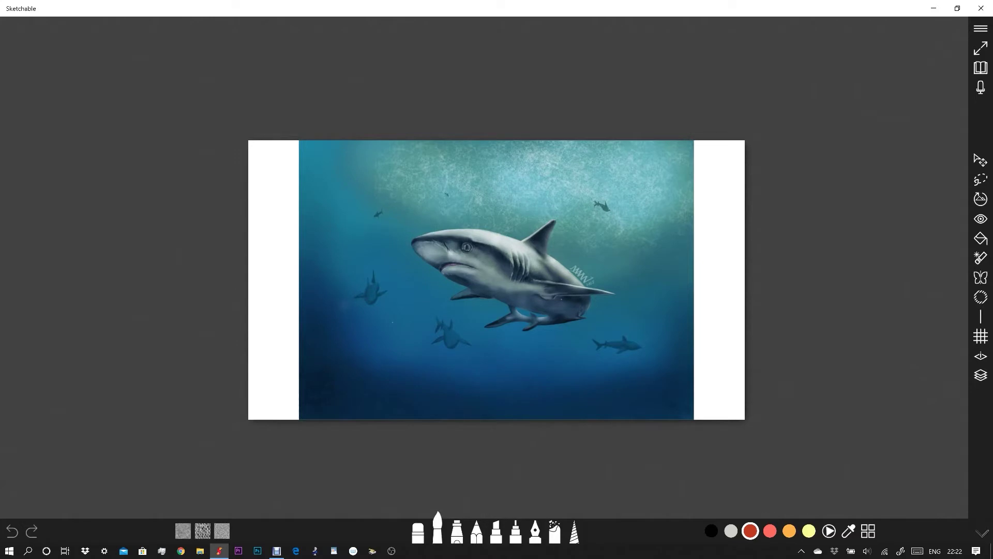
# Open the shark page's layer list and add three empty layers above the shark image
pyautogui.scroll(5, 497, 279)
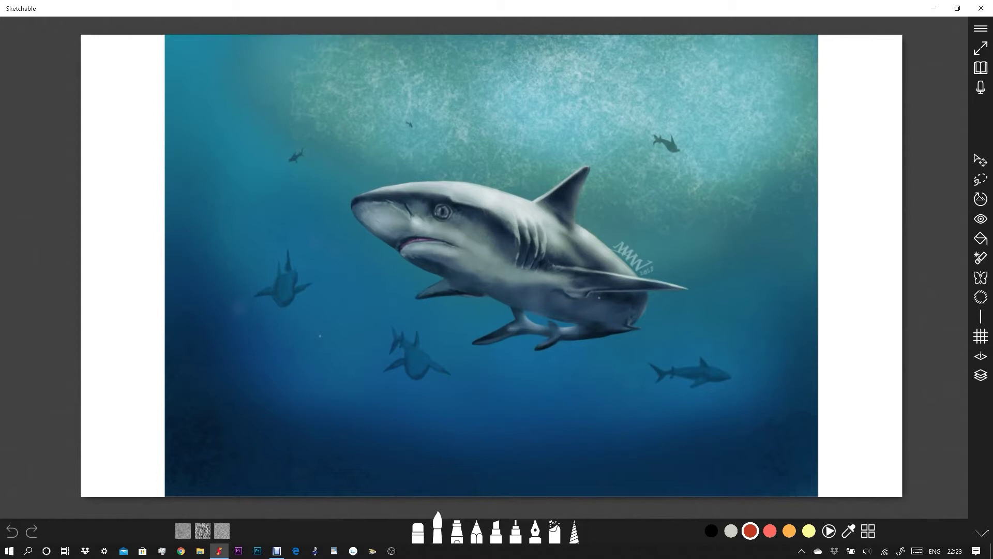
pyautogui.press('l')
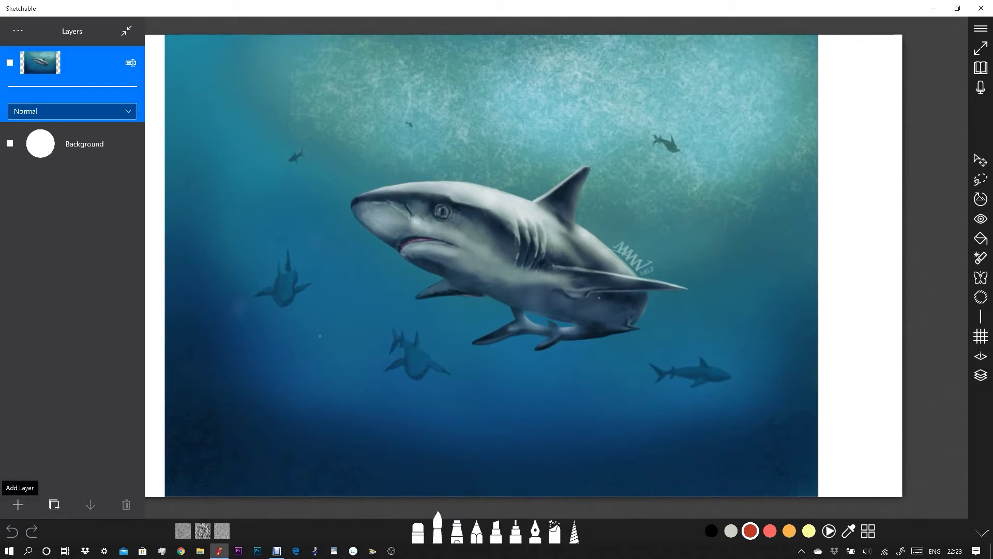
pyautogui.click(18, 504)
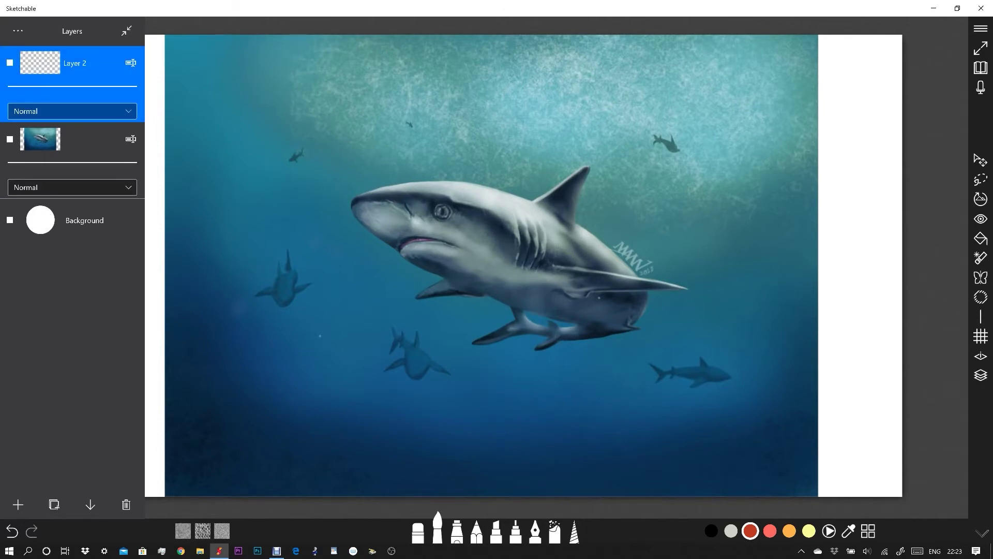
pyautogui.click(18, 505)
pyautogui.click(18, 505)
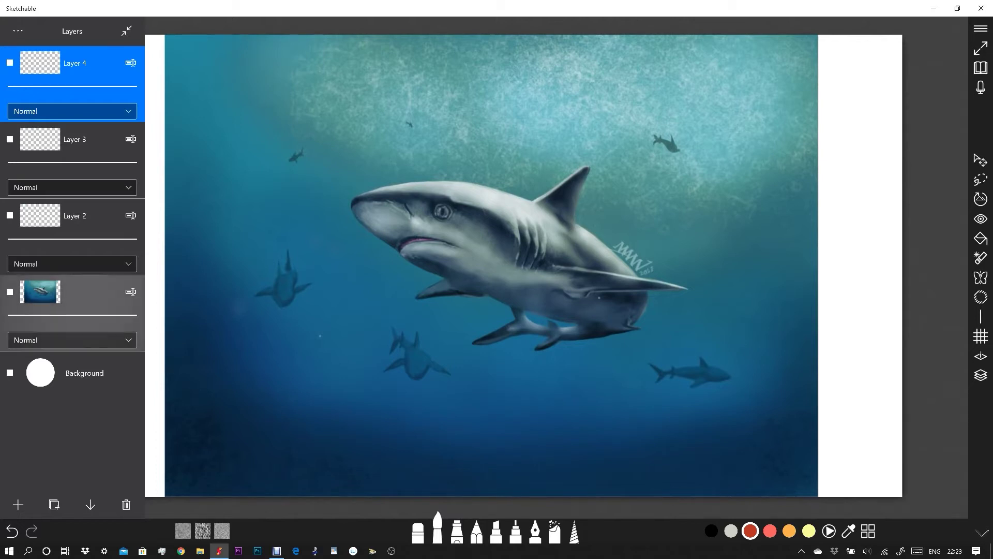
# Move the shark image layer above Layer 2, merge Layer 3 into it, and close the layer list
pyautogui.click(78, 292)
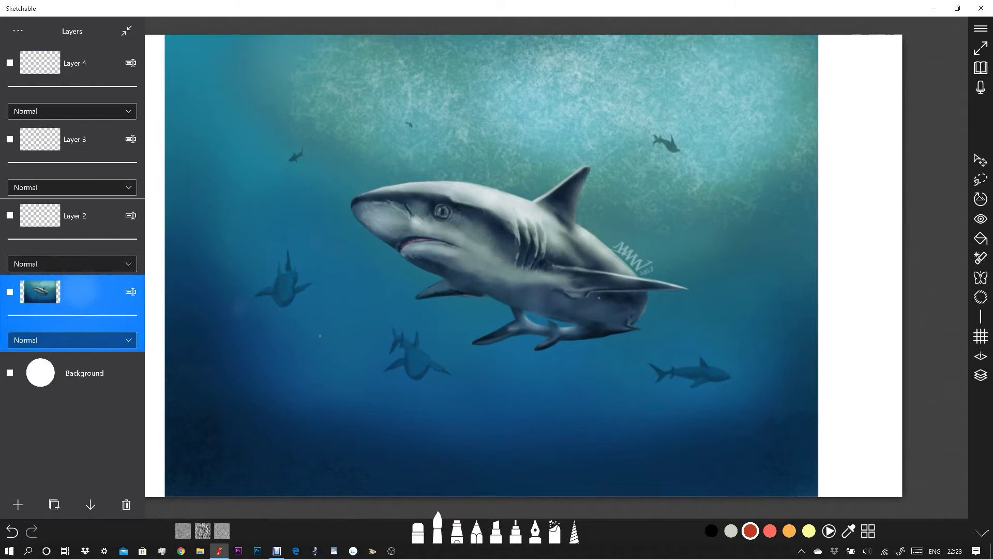
pyautogui.moveTo(78, 292); pyautogui.dragTo(75, 227)
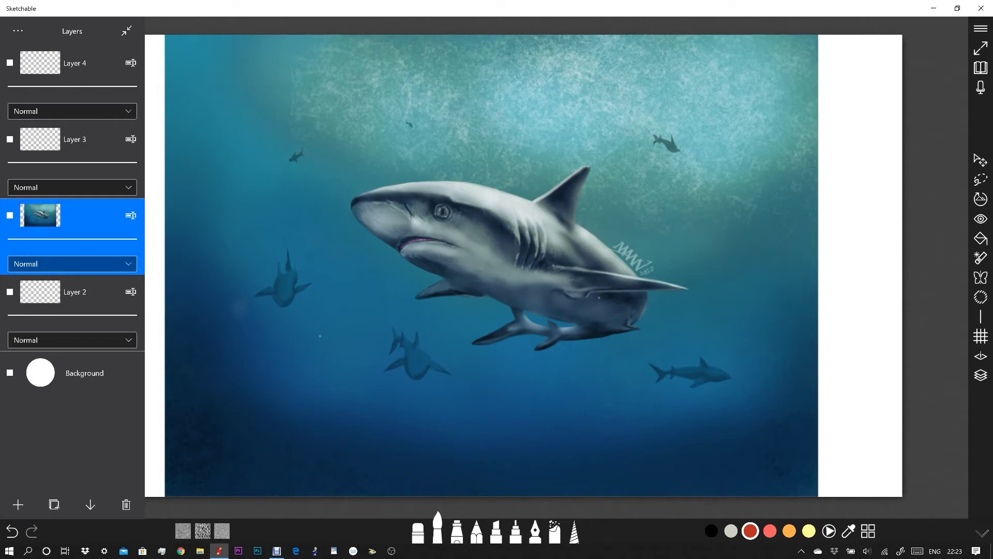
pyautogui.click(76, 142)
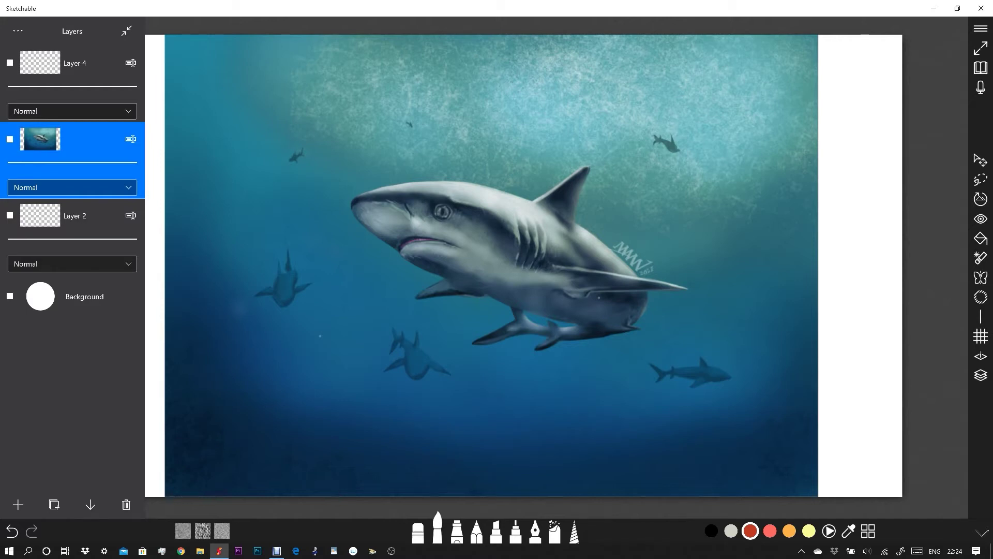
pyautogui.click(127, 30)
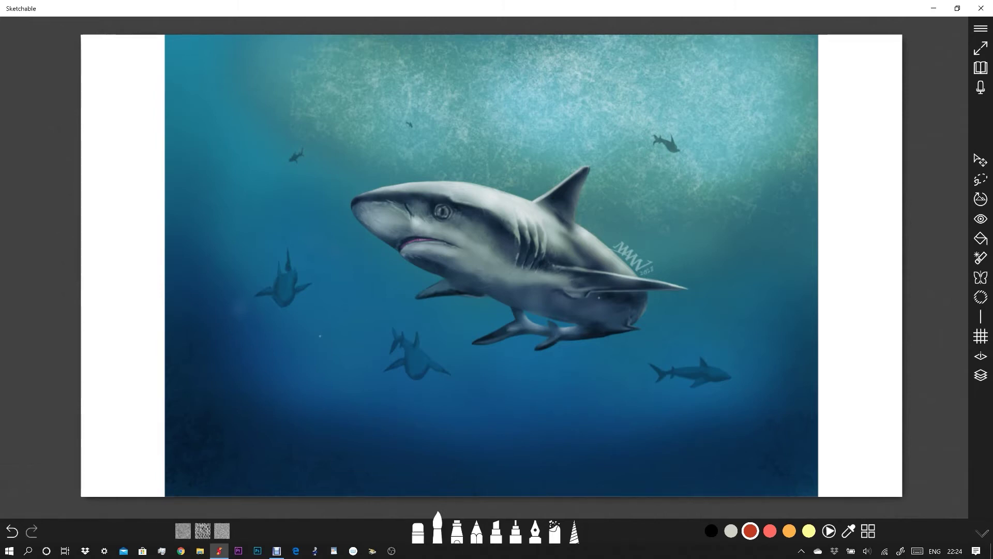
# Open the blender brush's settings, choose the low rounded-hill profile, and set its blend mode to Natural
pyautogui.click(574, 530)
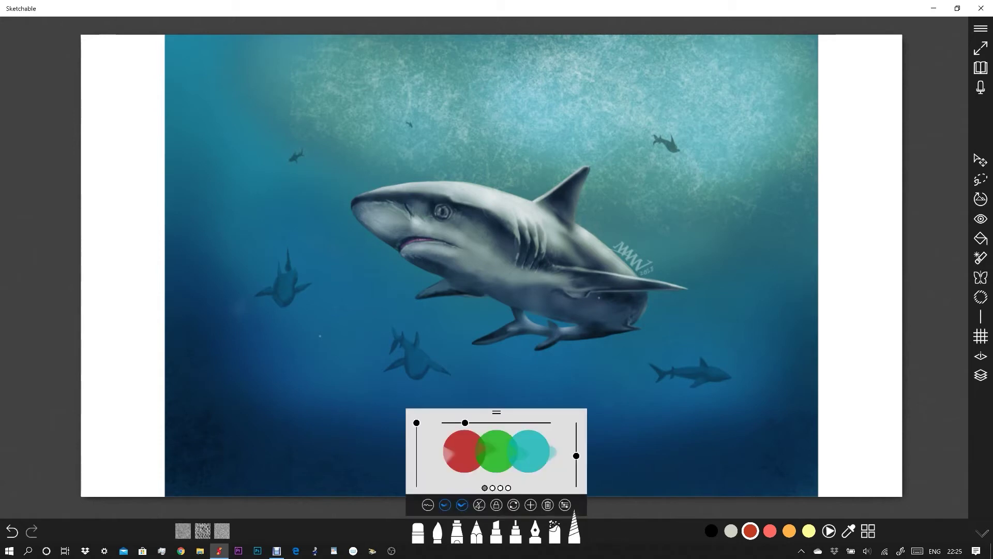
pyautogui.moveTo(497, 412)
pyautogui.mouseDown()
pyautogui.moveTo(435, 393)
pyautogui.moveTo(315, 396)
pyautogui.mouseUp()
pyautogui.click(384, 488)
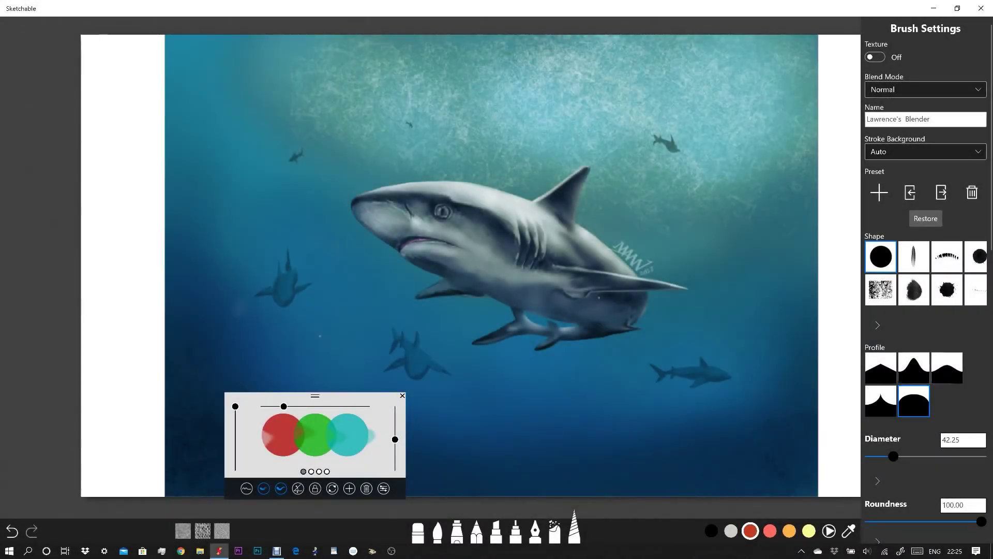
pyautogui.click(947, 368)
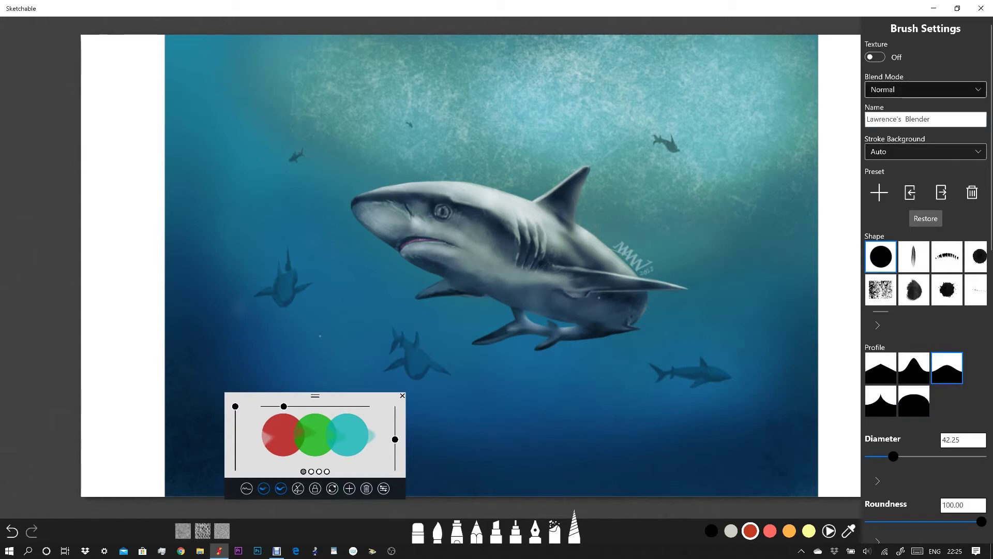
pyautogui.click(926, 89)
pyautogui.click(882, 106)
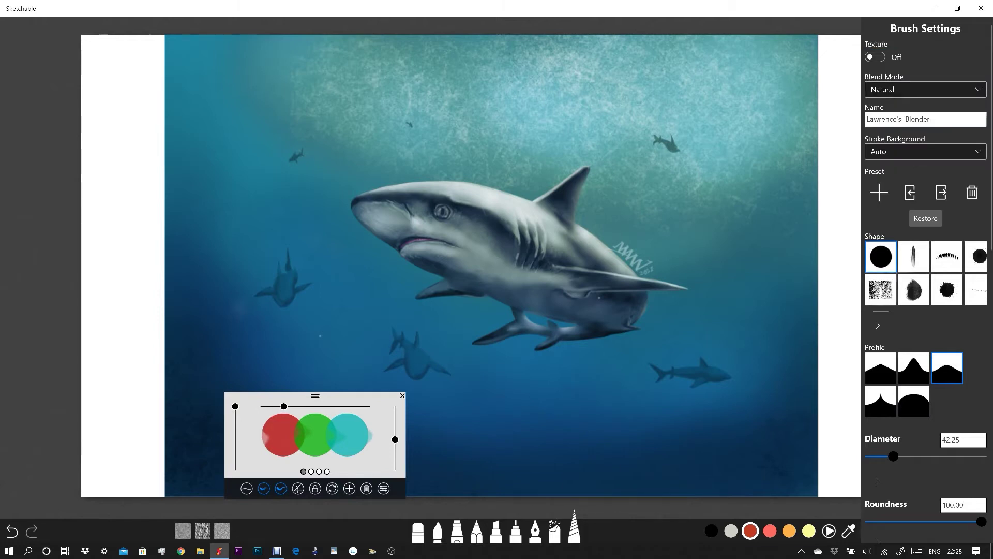
# Give the blender brush a round speckled shape and enlarge its diameter to about 352
pyautogui.hscroll(3, 926, 269)
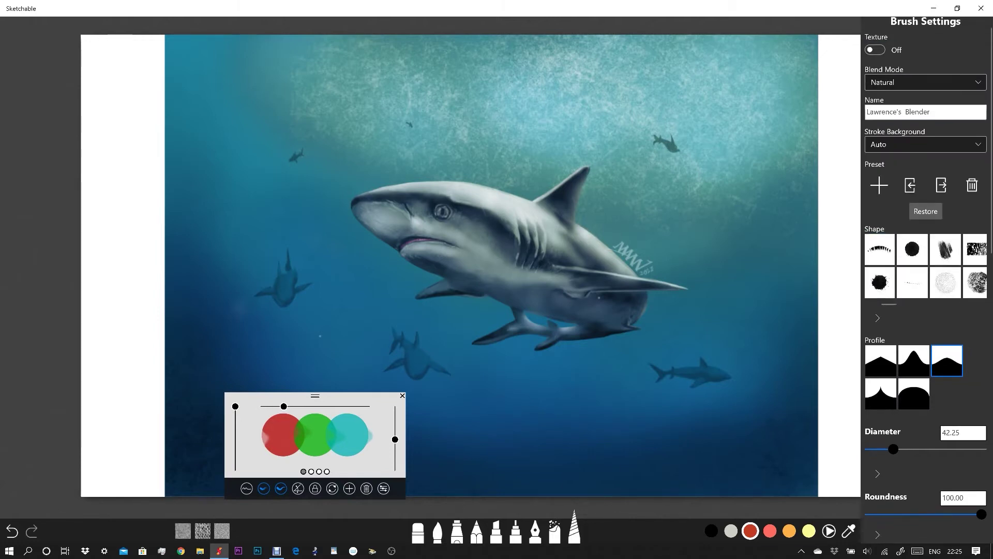
pyautogui.click(918, 249)
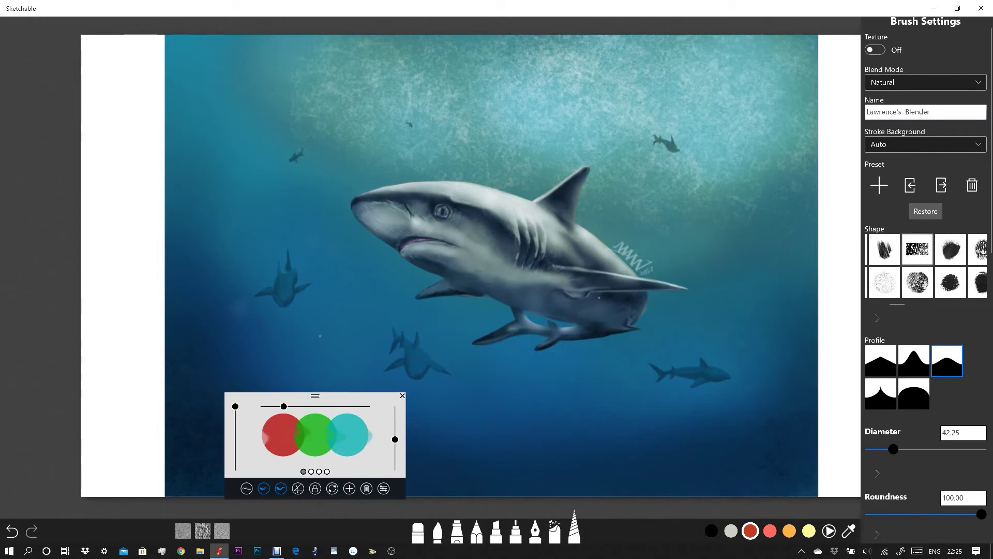
pyautogui.scroll(-3, 926, 279)
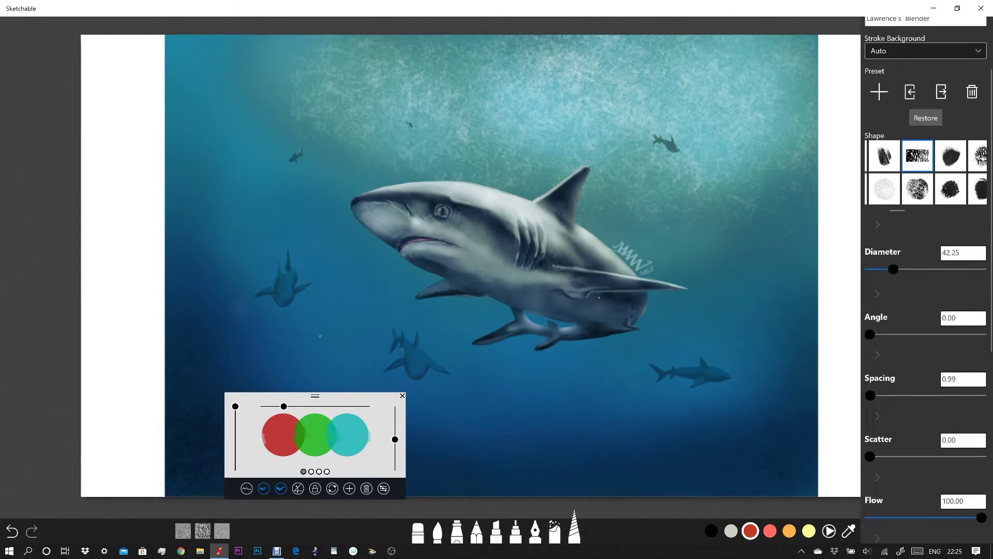
pyautogui.moveTo(893, 253); pyautogui.dragTo(957, 253)
pyautogui.hscroll(3, 926, 155)
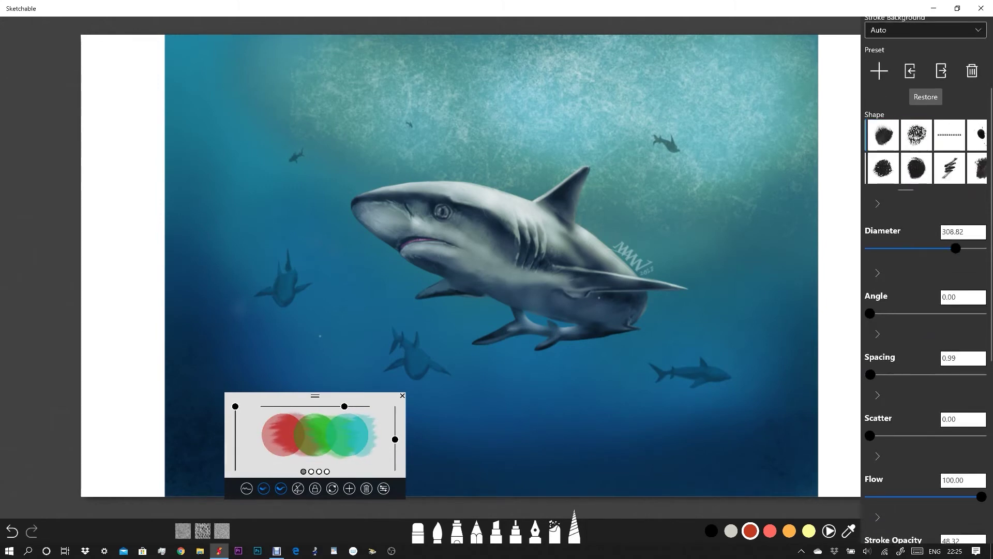
pyautogui.click(916, 135)
pyautogui.moveTo(957, 249)
pyautogui.mouseDown()
pyautogui.moveTo(913, 248)
pyautogui.moveTo(958, 248)
pyautogui.mouseUp()
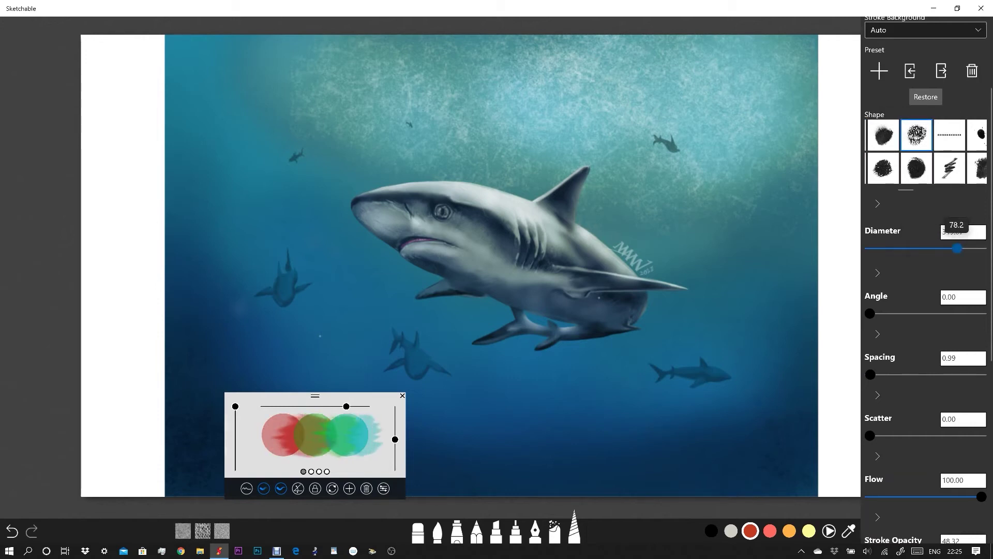
# Set the blender brush's spacing to about 56 and scatter to about 70 percent, and reduce one of the remaining stroke settings
pyautogui.moveTo(870, 374); pyautogui.dragTo(901, 375)
pyautogui.moveTo(870, 436); pyautogui.dragTo(948, 436)
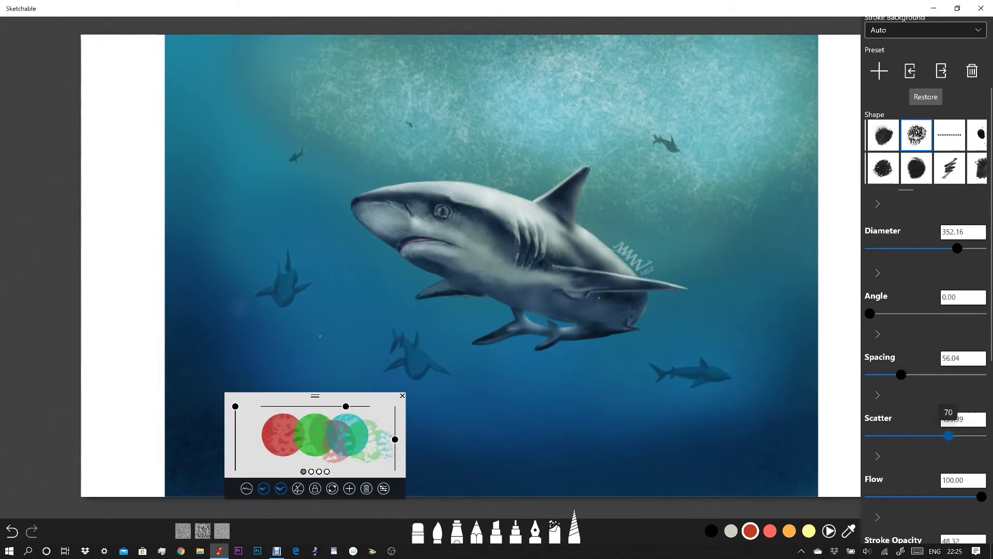
pyautogui.scroll(-4, 957, 414)
pyautogui.scroll(-3, 957, 387)
pyautogui.moveTo(981, 259); pyautogui.dragTo(940, 259)
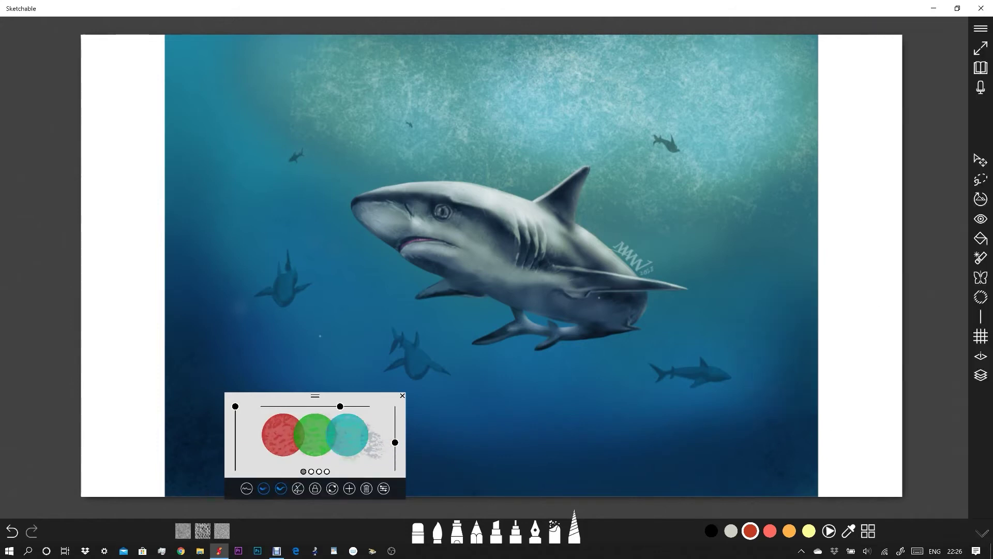
# Smudge the shark painting's right edge into the white margin with long vertical blender strokes along its full height
pyautogui.moveTo(828, 47)
pyautogui.mouseDown()
pyautogui.moveTo(879, 104)
pyautogui.moveTo(838, 466)
pyautogui.moveTo(828, 248)
pyautogui.moveTo(878, 67)
pyautogui.moveTo(859, 269)
pyautogui.mouseUp()
pyautogui.moveTo(828, 145)
pyautogui.mouseDown()
pyautogui.moveTo(875, 94)
pyautogui.moveTo(849, 466)
pyautogui.moveTo(849, 300)
pyautogui.moveTo(864, 465)
pyautogui.mouseUp()
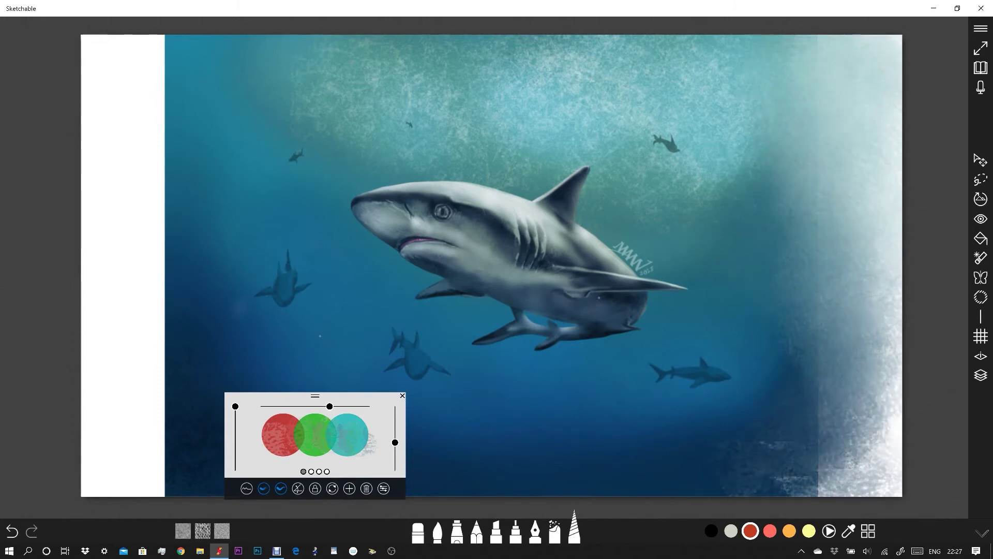